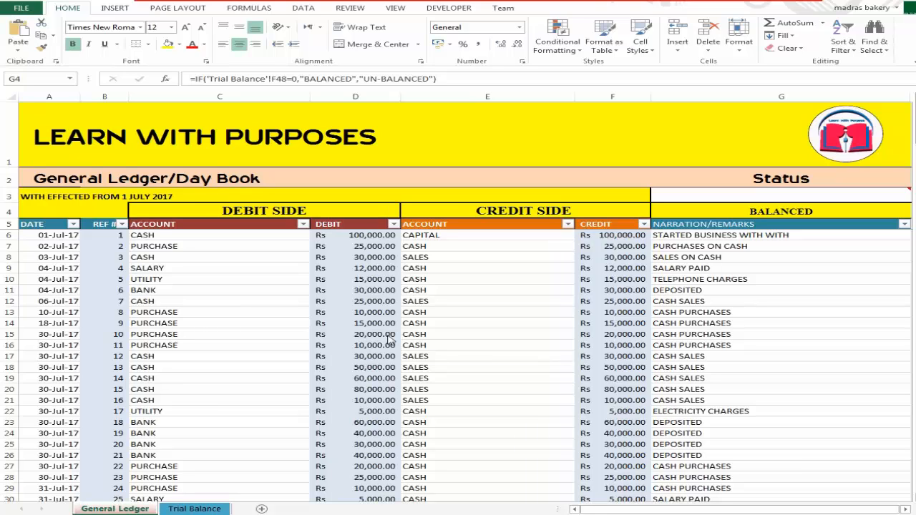
- Visit the Trial Balance sheet, return to General Ledger, and inspect the status cell G4
{"action": "left_click", "coordinate": [192, 510]}
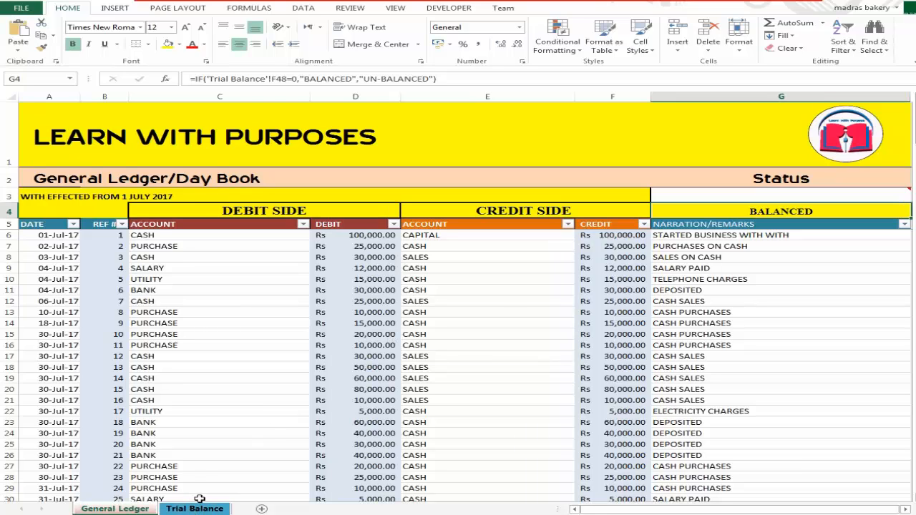
{"action": "left_click", "coordinate": [177, 509]}
{"action": "left_click", "coordinate": [115, 509]}
{"action": "left_click", "coordinate": [596, 210]}
{"action": "left_click", "coordinate": [702, 211]}
{"action": "left_click", "coordinate": [789, 245]}
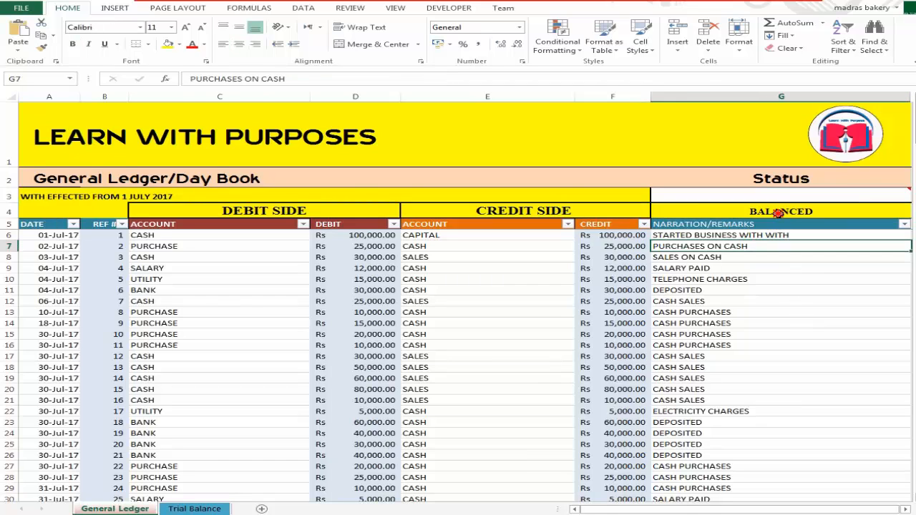
{"action": "left_click", "coordinate": [778, 212]}
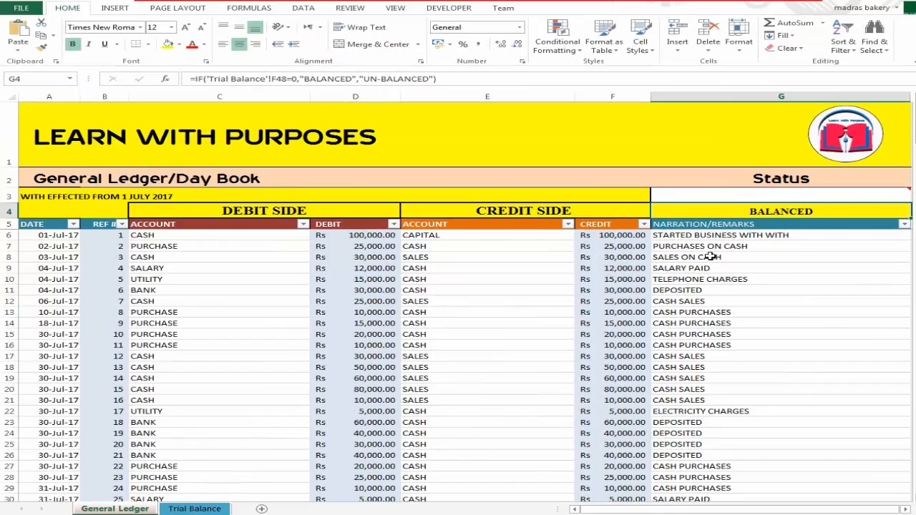
- Clear the credit amount of the last salary entry in F30 and check the status cell G4
{"action": "scroll", "coordinate": [604, 401], "scroll_direction": "down", "scroll_amount": 4}
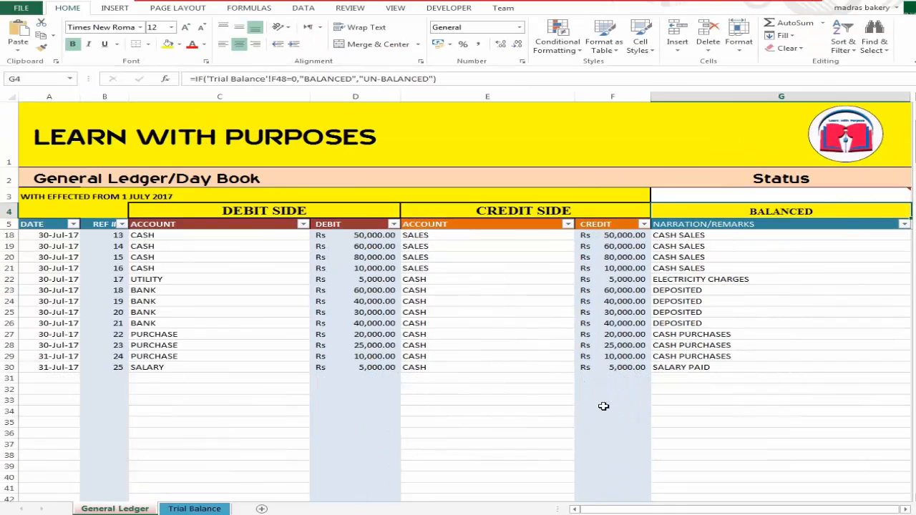
{"action": "left_click", "coordinate": [637, 368]}
{"action": "key", "text": "Delete"}
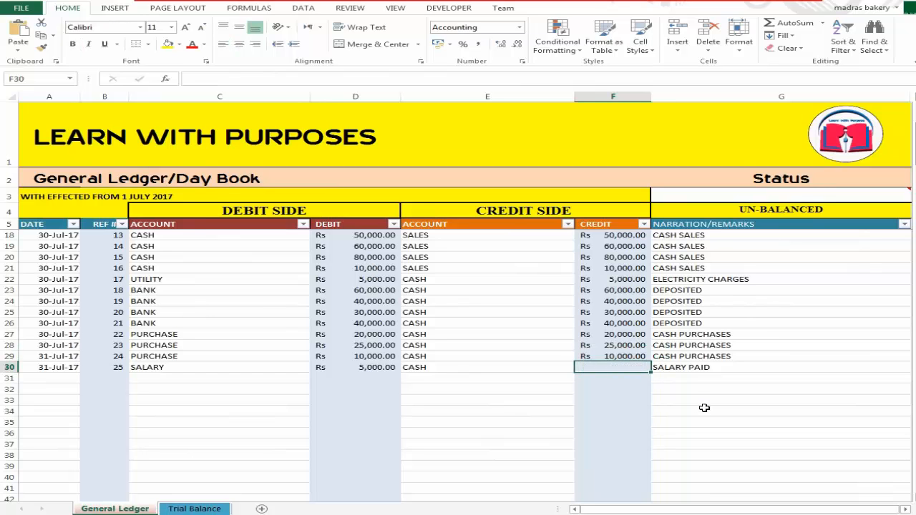
{"action": "left_click", "coordinate": [806, 212]}
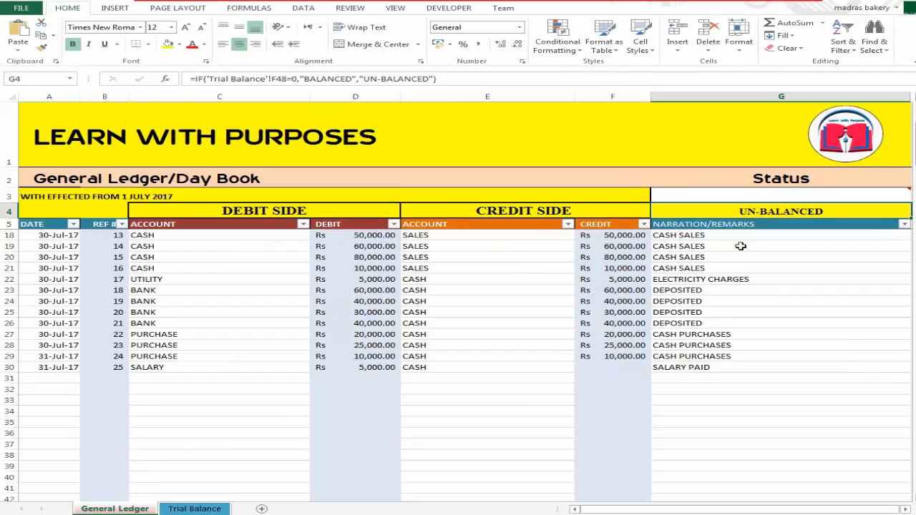
- Enter 5000 as the credit amount in F30 and recheck the status cell G4
{"action": "left_click", "coordinate": [629, 365]}
{"action": "type", "text": "5000"}
{"action": "key", "text": "Return"}
{"action": "left_click", "coordinate": [629, 365]}
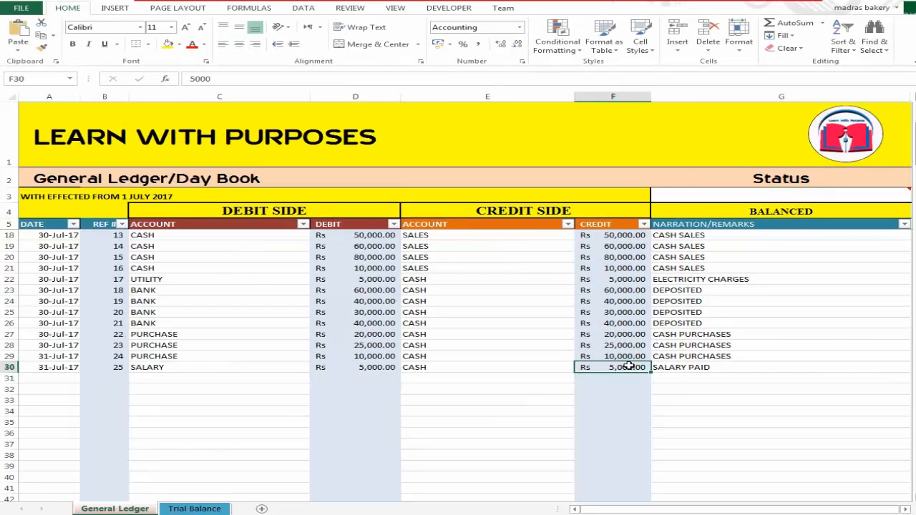
{"action": "left_click", "coordinate": [782, 213]}
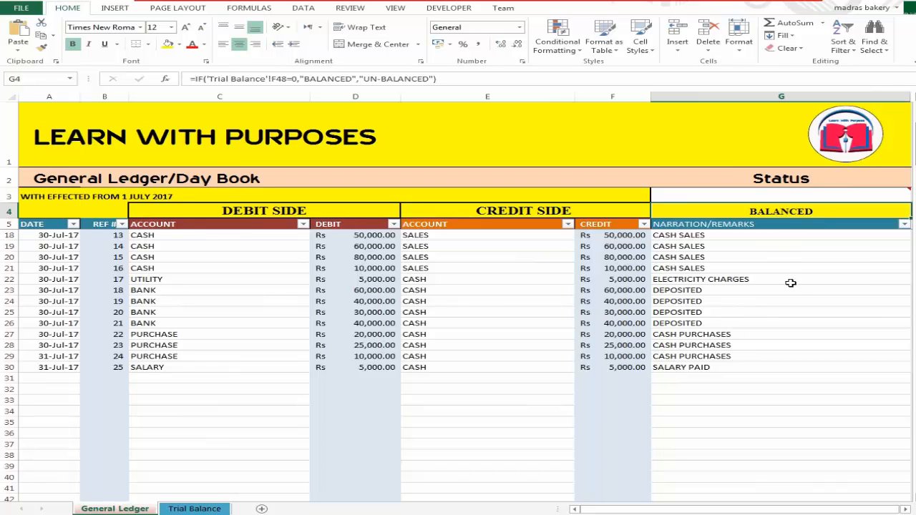
- Examine the IF formula in the status cell G4 without changing it
{"action": "double_click", "coordinate": [716, 215]}
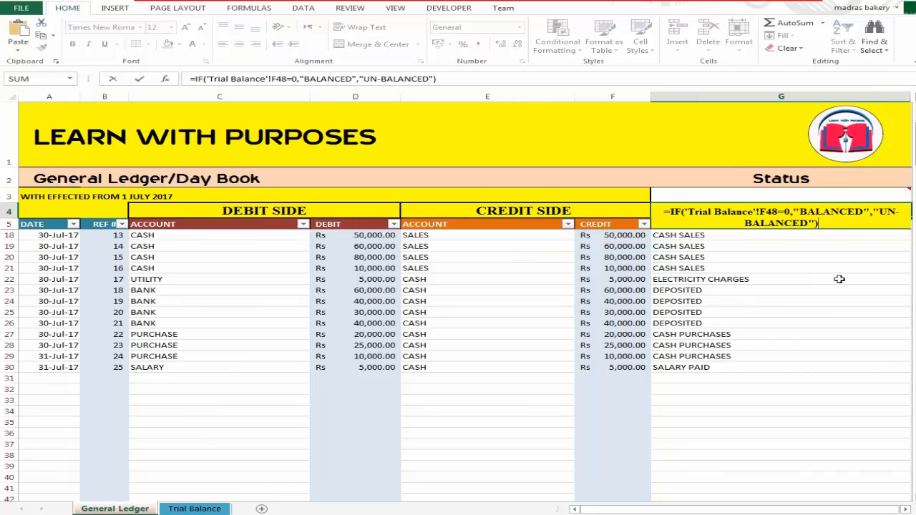
{"action": "key", "text": "Return"}
{"action": "key", "text": "Up"}
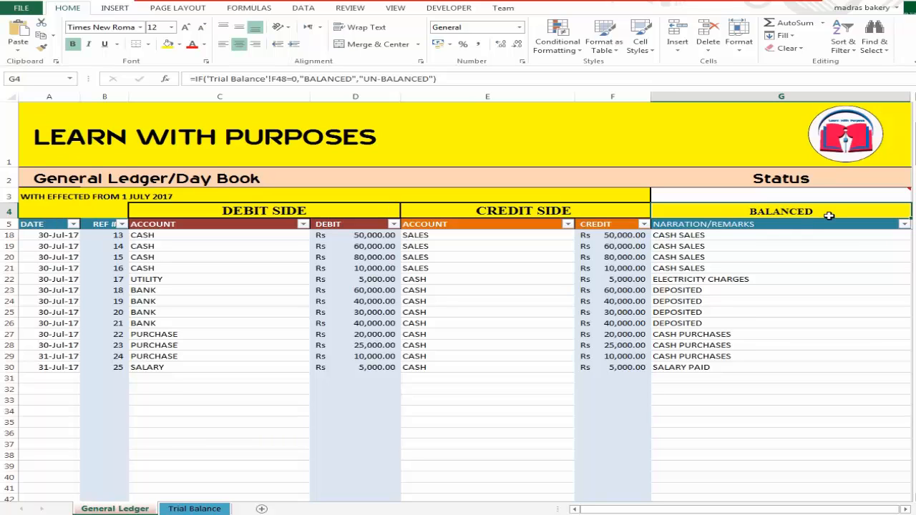
{"action": "left_click", "coordinate": [799, 244]}
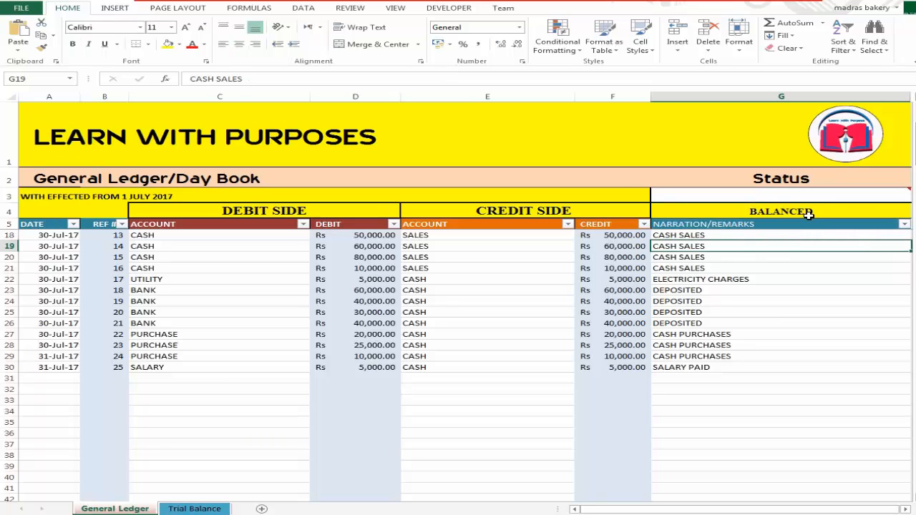
{"action": "left_click", "coordinate": [808, 214]}
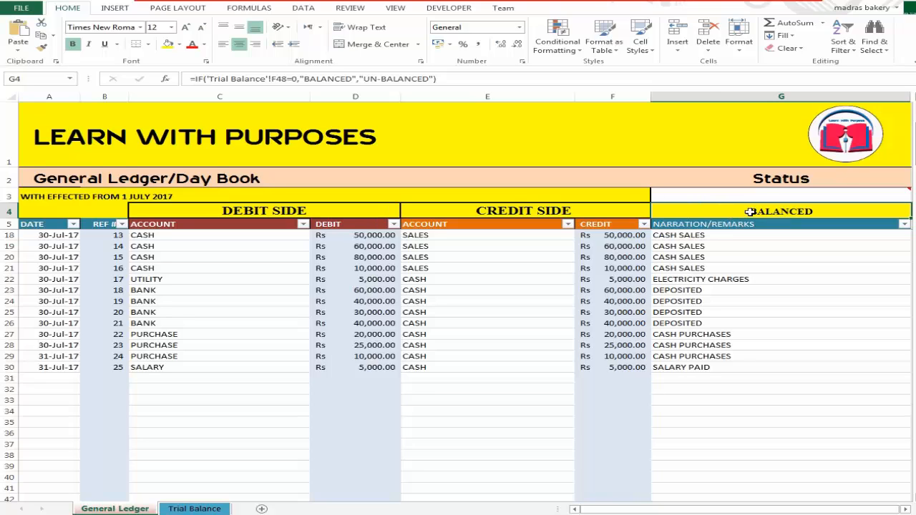
{"action": "left_click", "coordinate": [780, 256]}
- Create a conditional formatting rule for G4 that formats only cells whose value is equal to BALANCED
{"action": "left_click", "coordinate": [770, 210]}
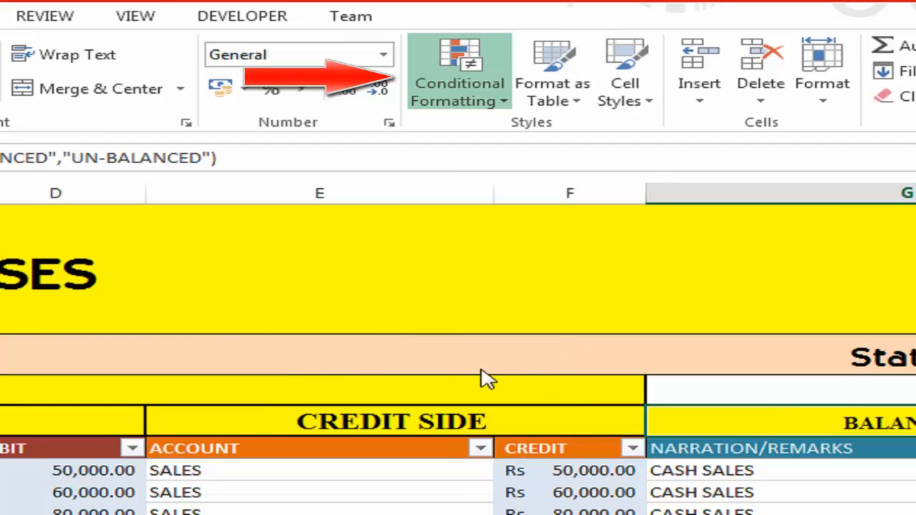
{"action": "left_click", "coordinate": [573, 379]}
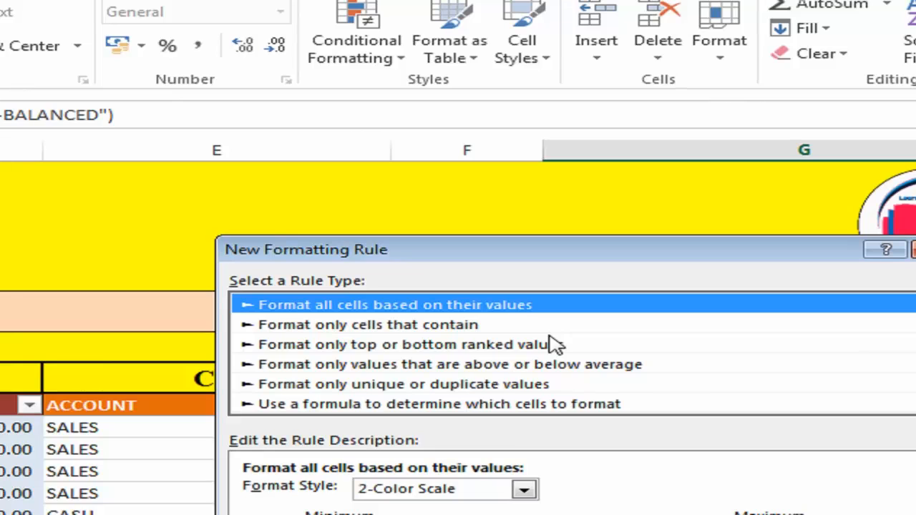
{"action": "left_click", "coordinate": [297, 328]}
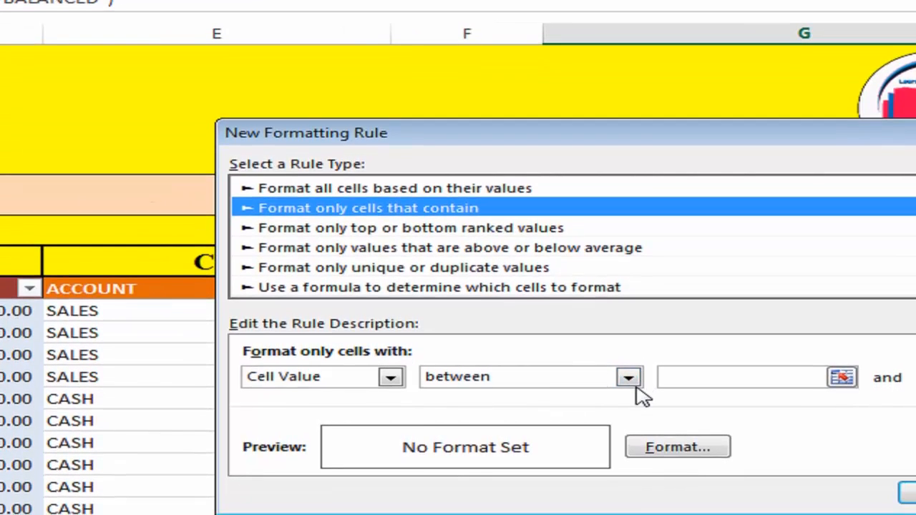
{"action": "left_click", "coordinate": [634, 393]}
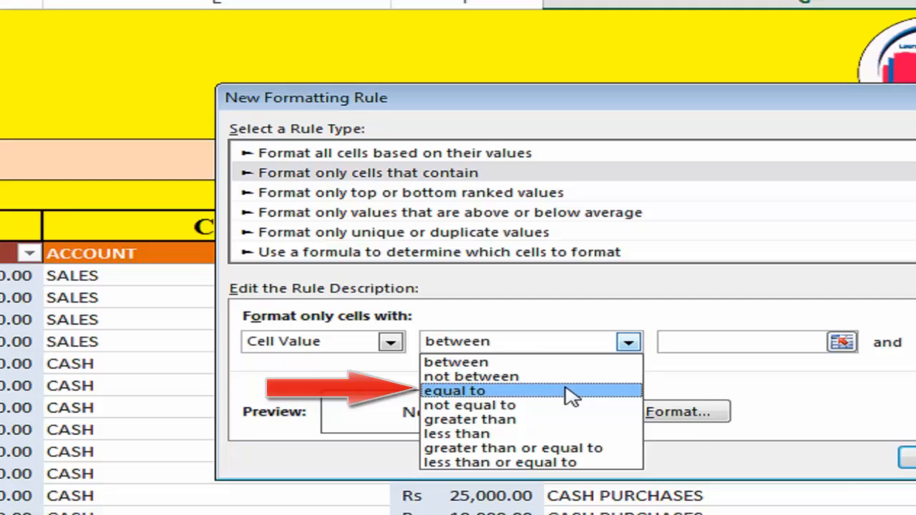
{"action": "left_click", "coordinate": [573, 427]}
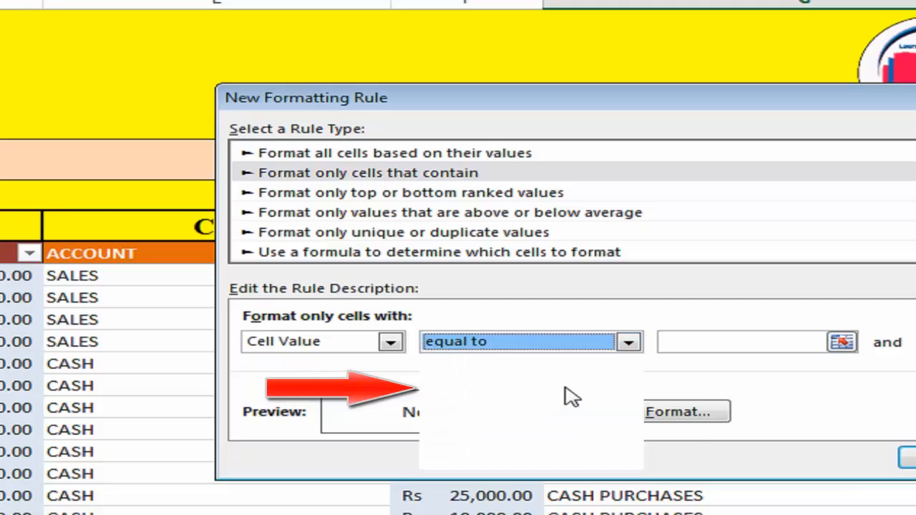
{"action": "left_click", "coordinate": [709, 344]}
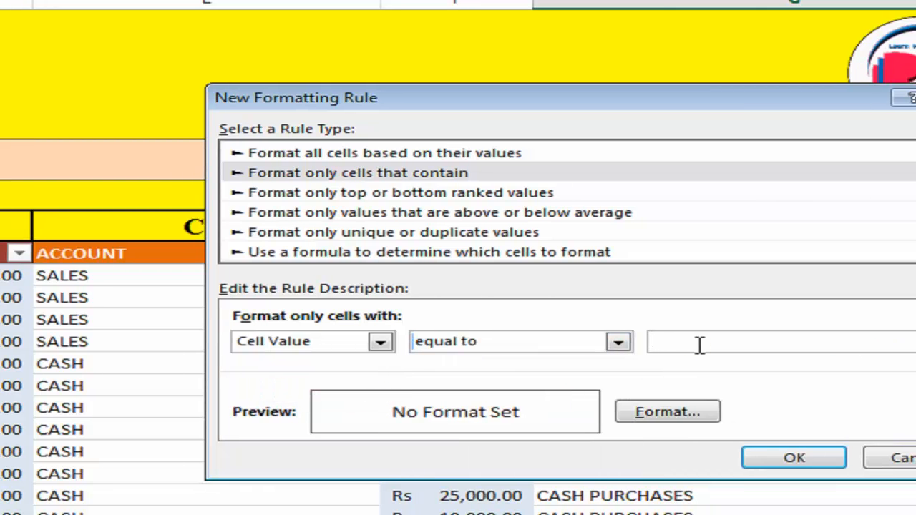
{"action": "type", "text": "bal"}
{"action": "key", "text": "BackSpace"}
{"action": "key", "text": "BackSpace"}
{"action": "key", "text": "BackSpace"}
{"action": "type", "text": "BALANCED"}
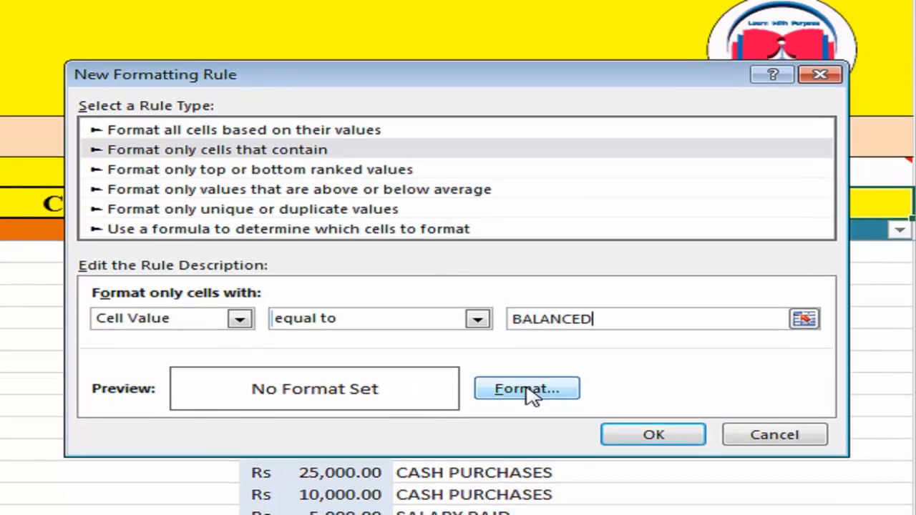
- Give the BALANCED rule a bold blue font and a light grey fill, and apply the rule
{"action": "left_click", "coordinate": [550, 393]}
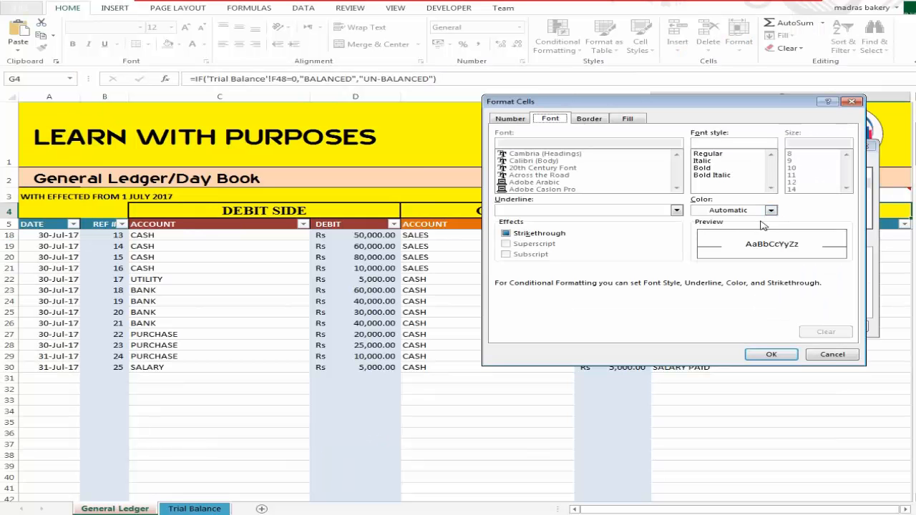
{"action": "left_click", "coordinate": [771, 211]}
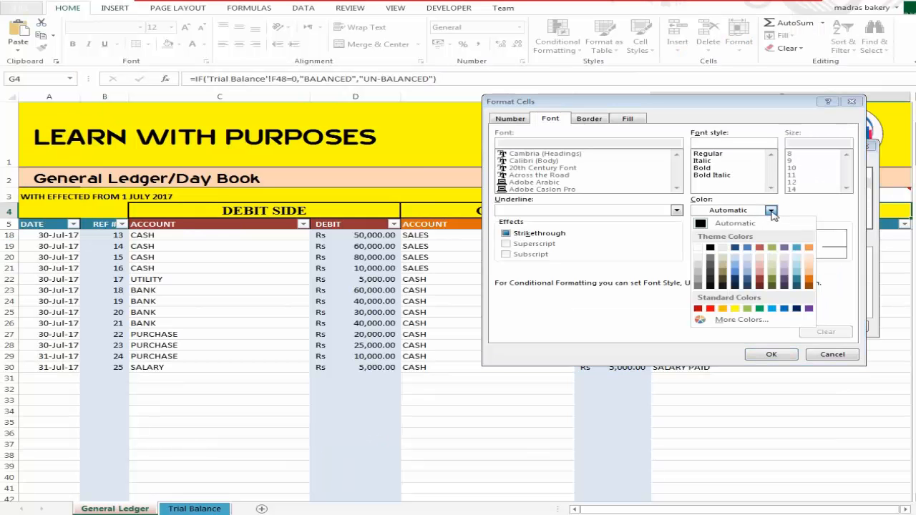
{"action": "left_click", "coordinate": [785, 309]}
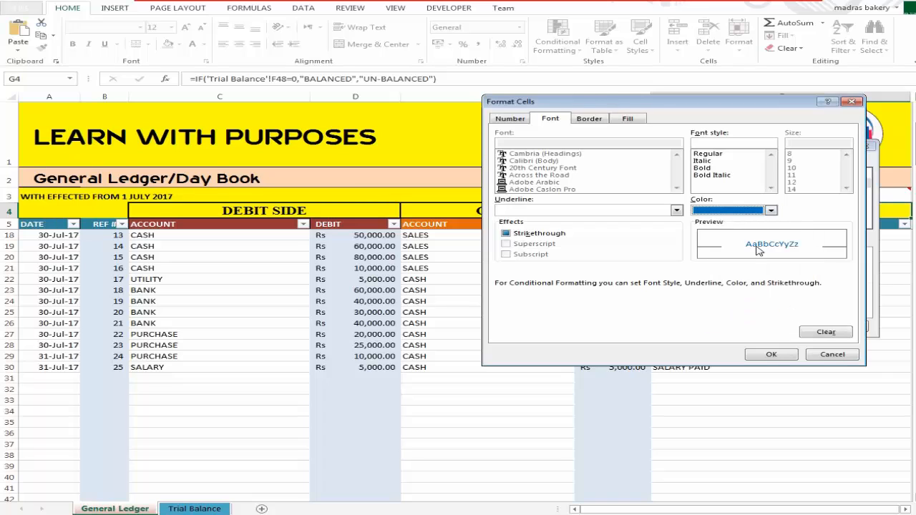
{"action": "left_click", "coordinate": [700, 169]}
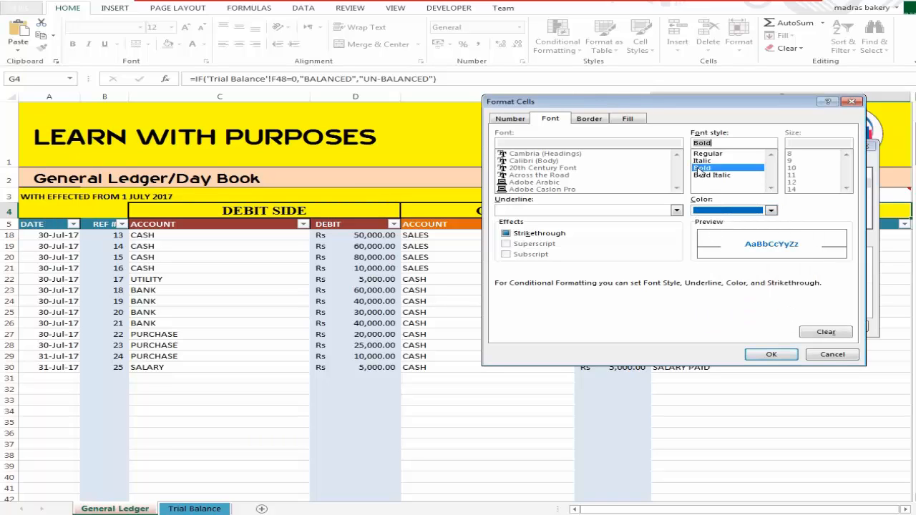
{"action": "left_click", "coordinate": [627, 119]}
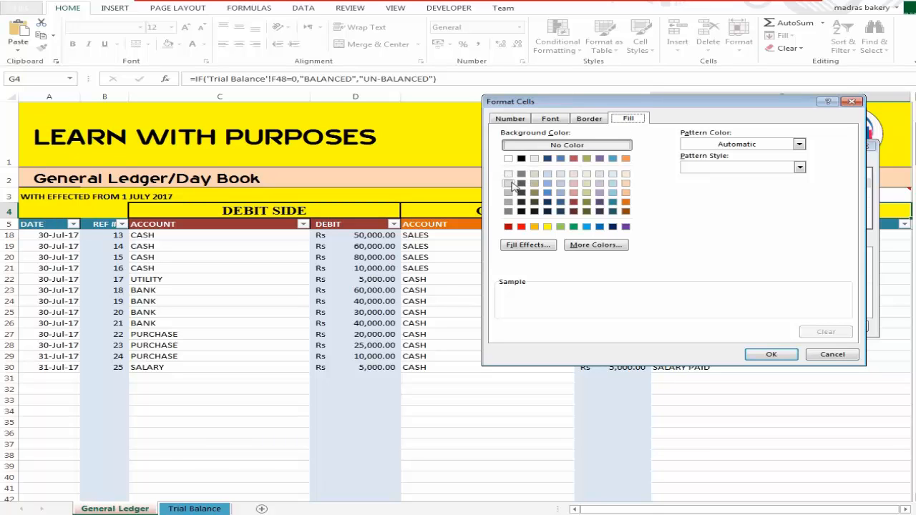
{"action": "left_click", "coordinate": [508, 183]}
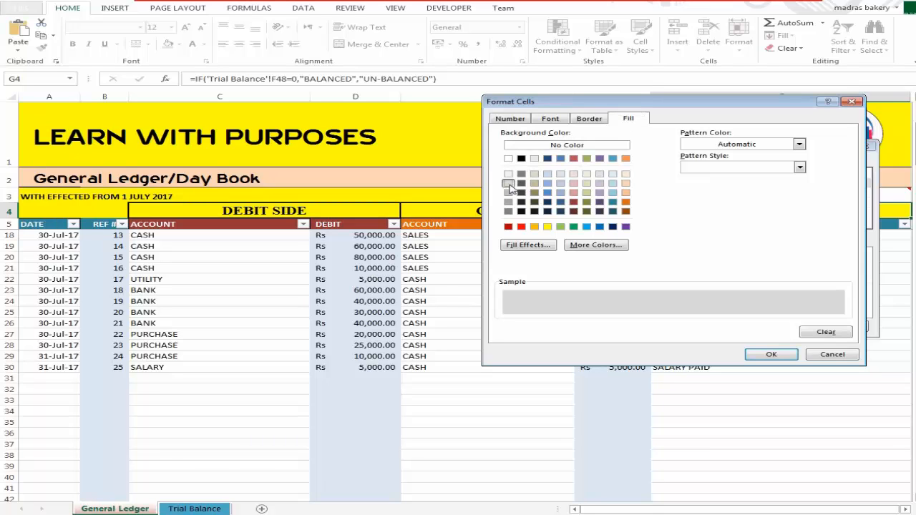
{"action": "left_click", "coordinate": [771, 355]}
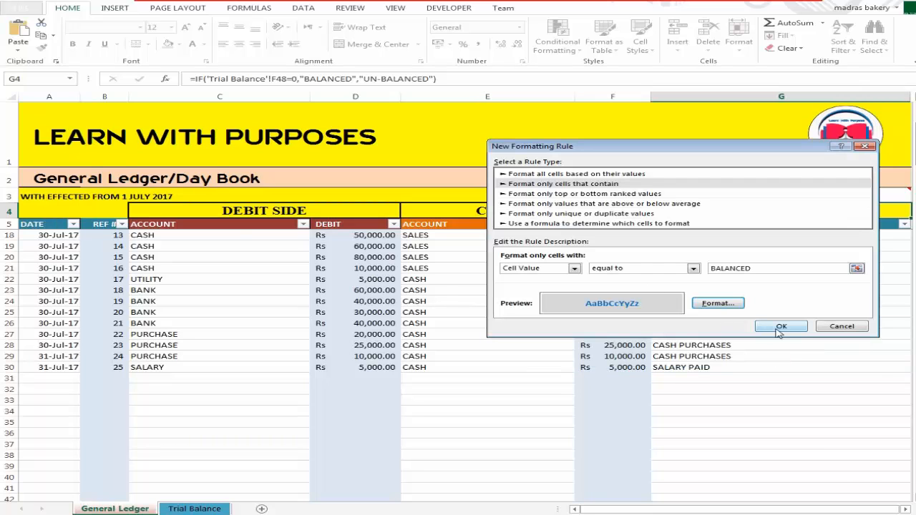
{"action": "left_click", "coordinate": [778, 328]}
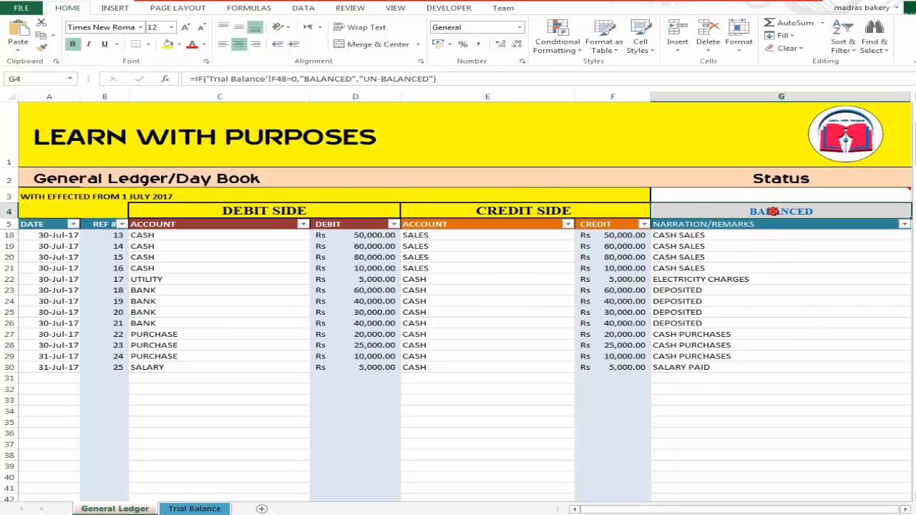
- Create a second conditional formatting rule for G4 for cell values equal to UN-BALANCED
{"action": "left_click", "coordinate": [787, 235]}
{"action": "left_click", "coordinate": [788, 211]}
{"action": "left_click", "coordinate": [567, 54]}
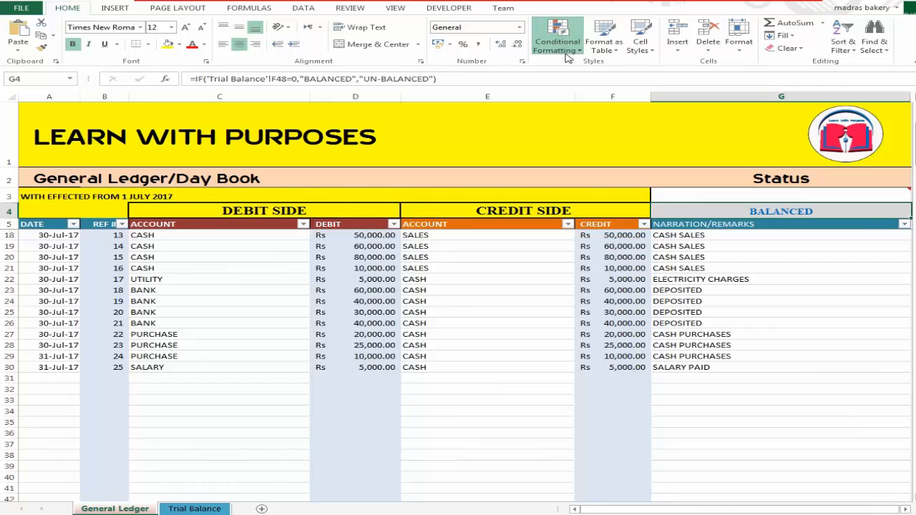
{"action": "left_click", "coordinate": [607, 186]}
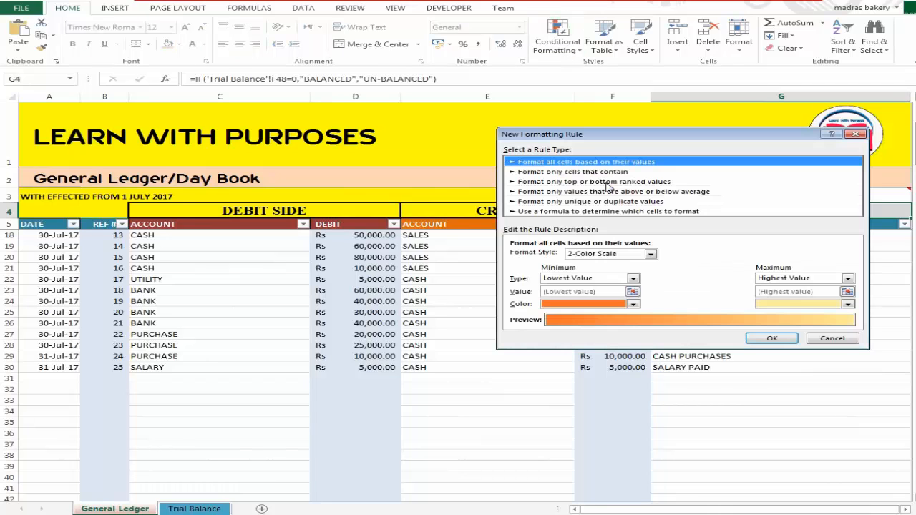
{"action": "left_click", "coordinate": [612, 172]}
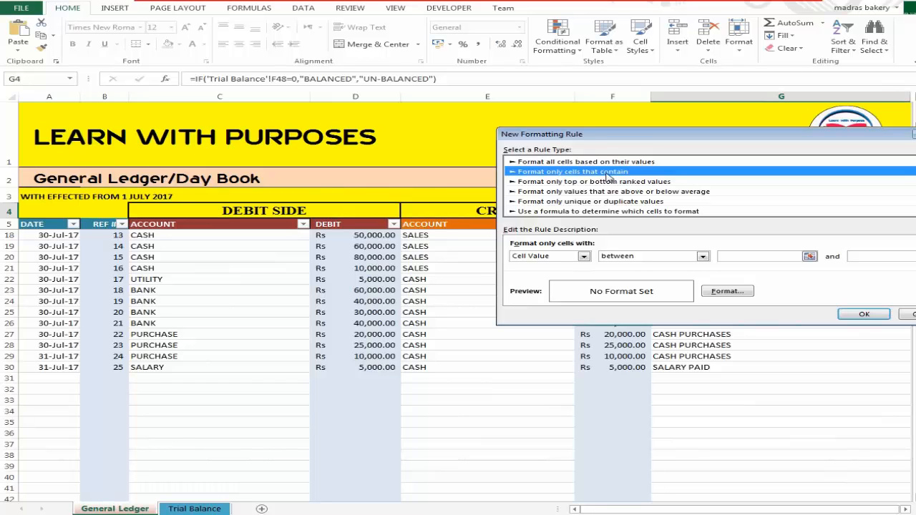
{"action": "left_click", "coordinate": [703, 256]}
{"action": "left_click", "coordinate": [680, 281]}
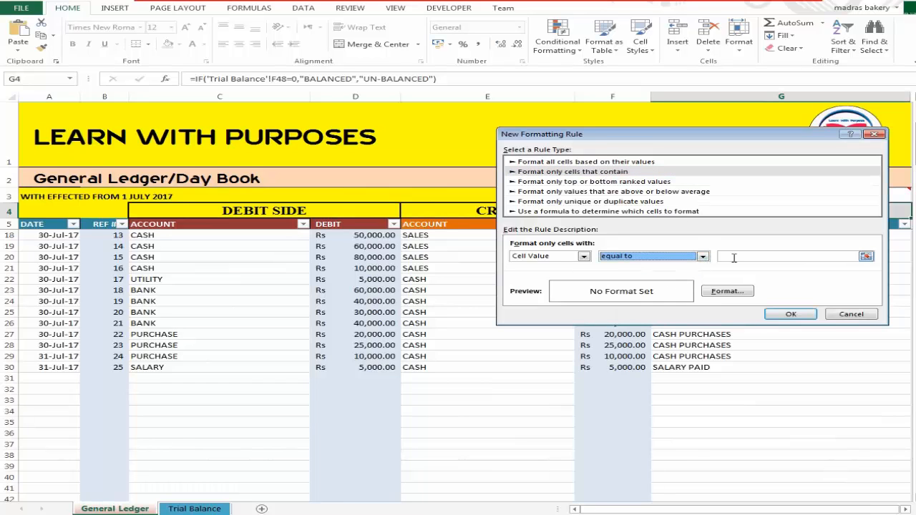
{"action": "left_click", "coordinate": [784, 258]}
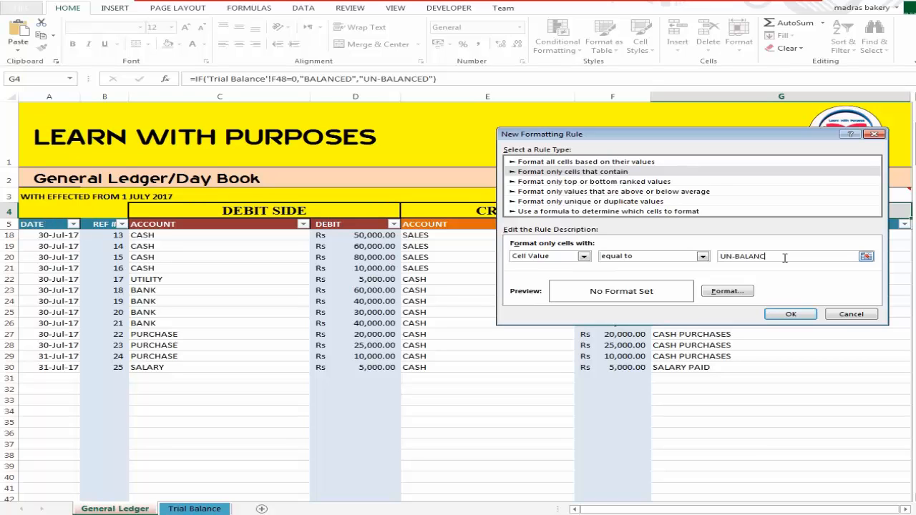
- Give the UN-BALANCED rule for G4 a bold red font
{"action": "left_click", "coordinate": [727, 292]}
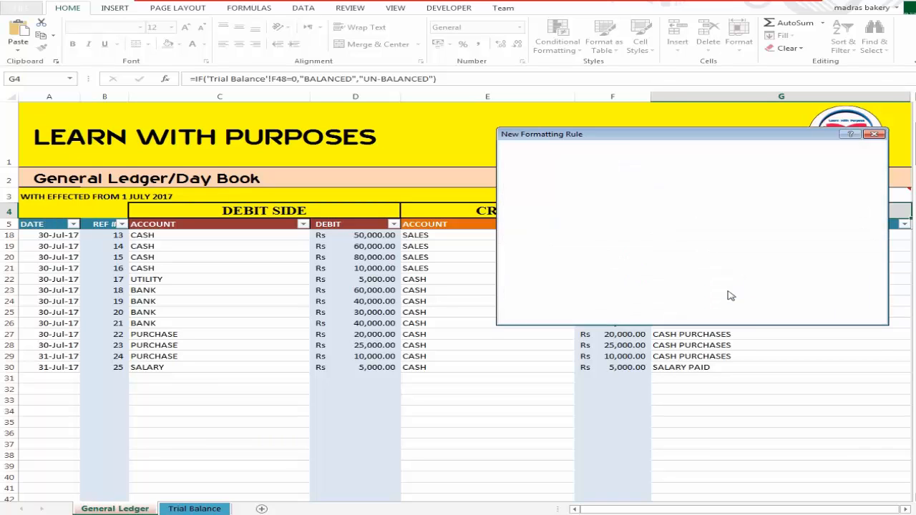
{"action": "left_click", "coordinate": [601, 108]}
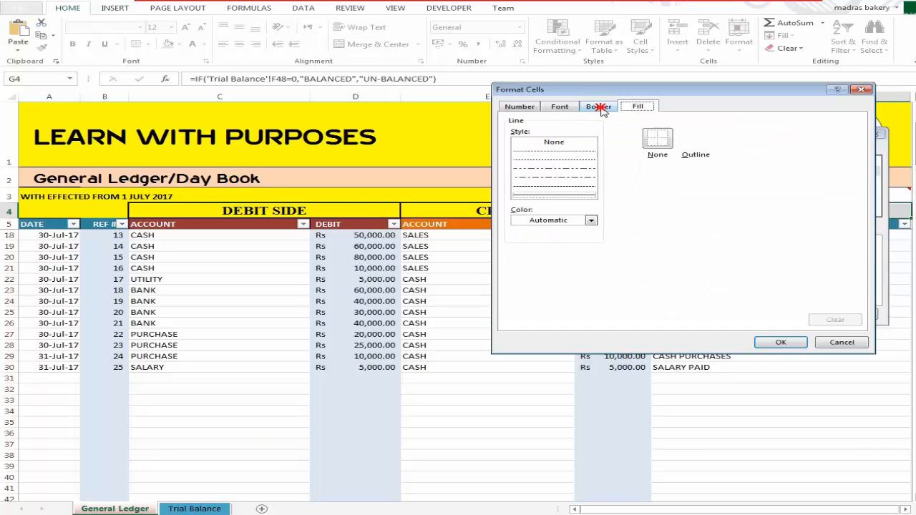
{"action": "left_click", "coordinate": [568, 107]}
{"action": "left_click", "coordinate": [528, 107]}
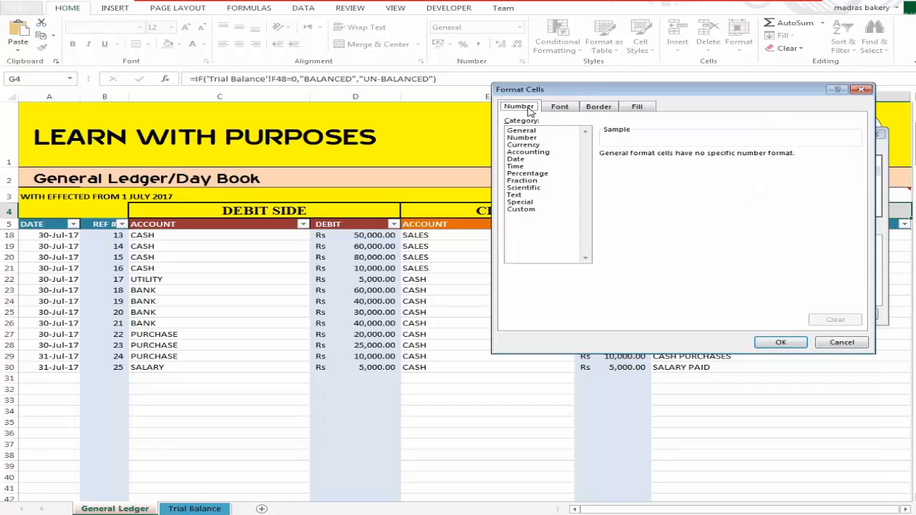
{"action": "left_click", "coordinate": [635, 107]}
{"action": "left_click", "coordinate": [601, 107]}
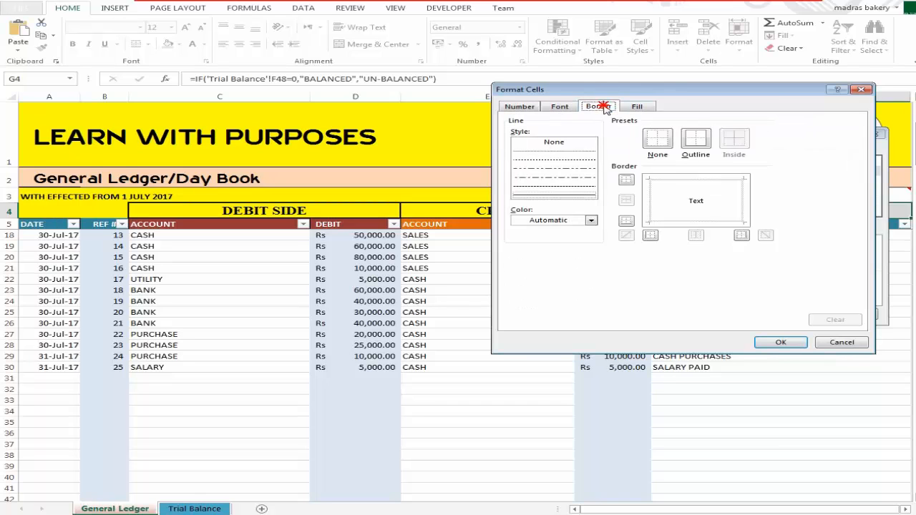
{"action": "left_click", "coordinate": [563, 107]}
{"action": "left_click", "coordinate": [780, 198]}
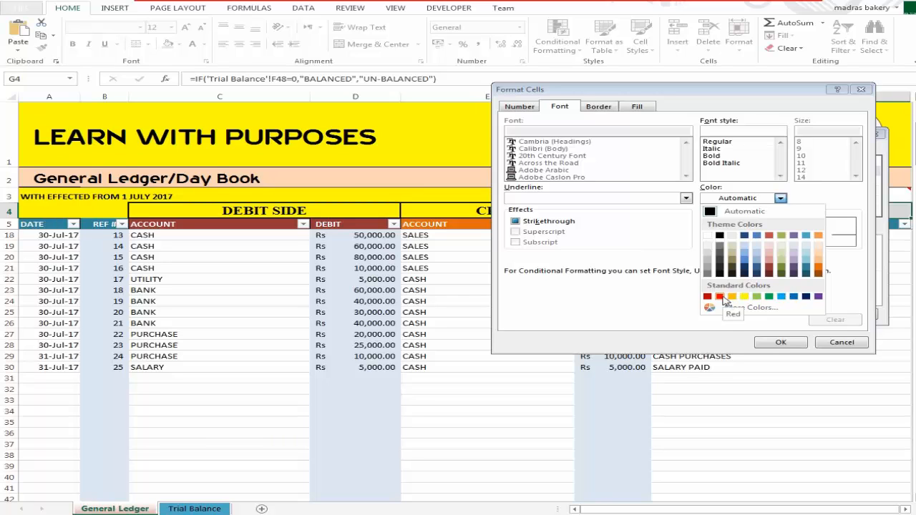
{"action": "left_click", "coordinate": [720, 297]}
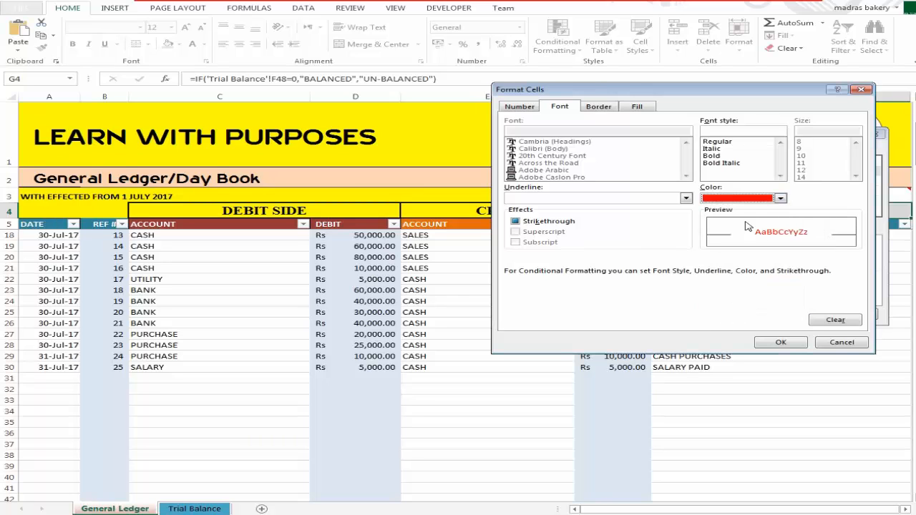
{"action": "left_click", "coordinate": [709, 156]}
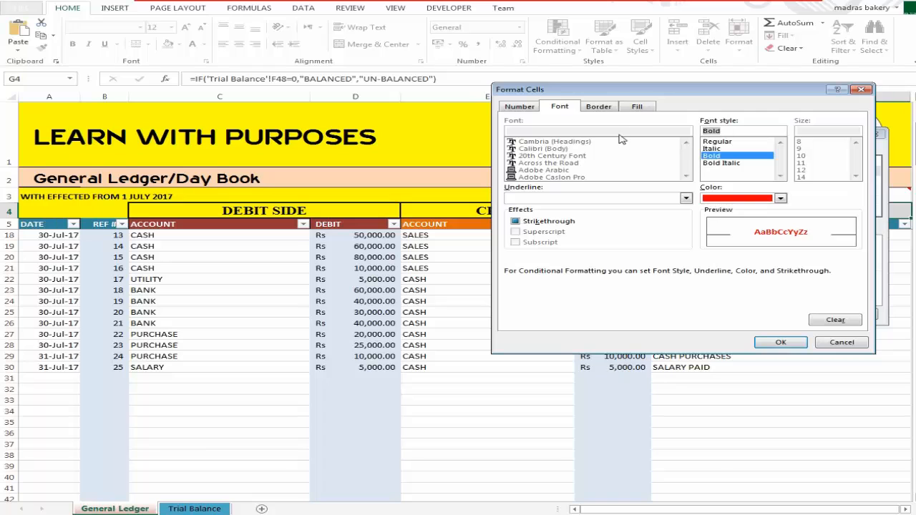
- Set the UN-BALANCED rule's fill to light green and apply the rule to G4
{"action": "left_click", "coordinate": [637, 107]}
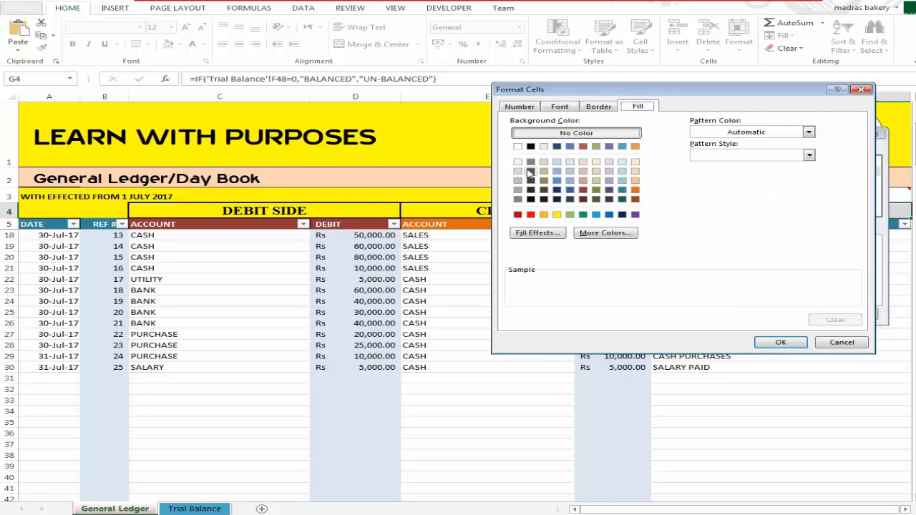
{"action": "left_click", "coordinate": [569, 215]}
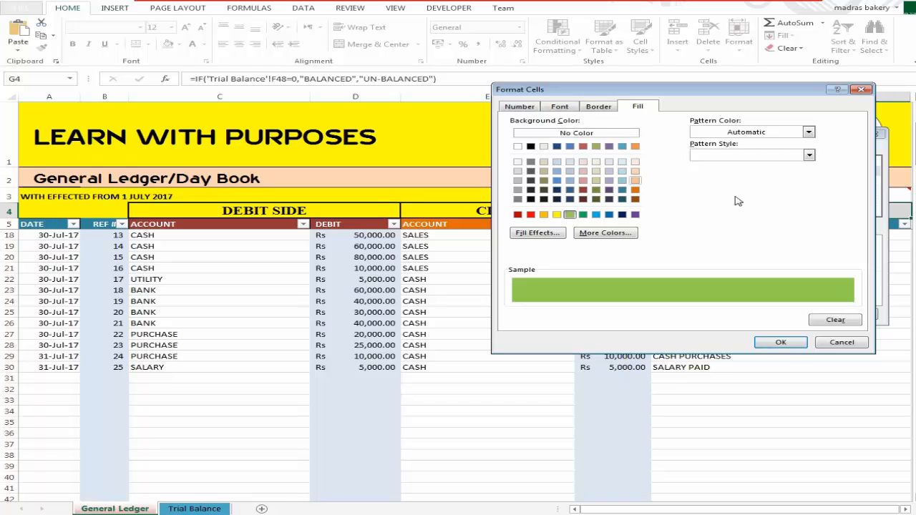
{"action": "left_click", "coordinate": [779, 343]}
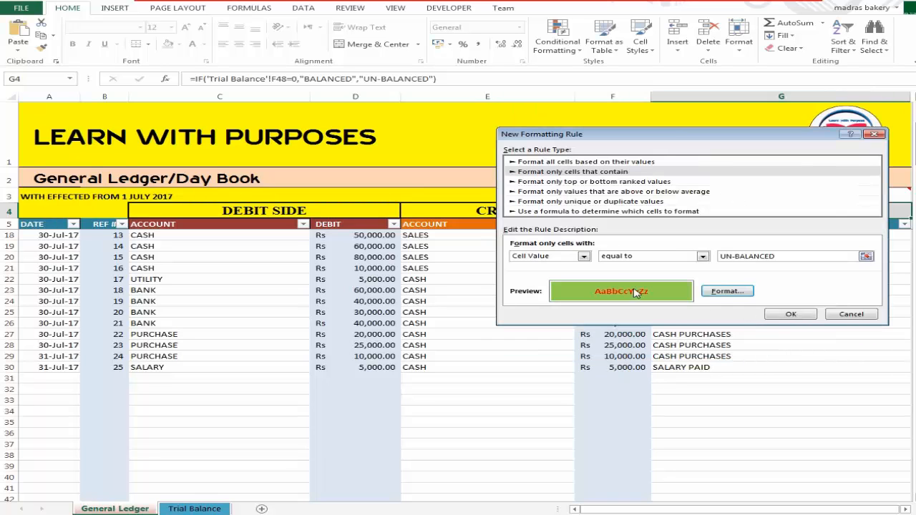
{"action": "left_click", "coordinate": [786, 316]}
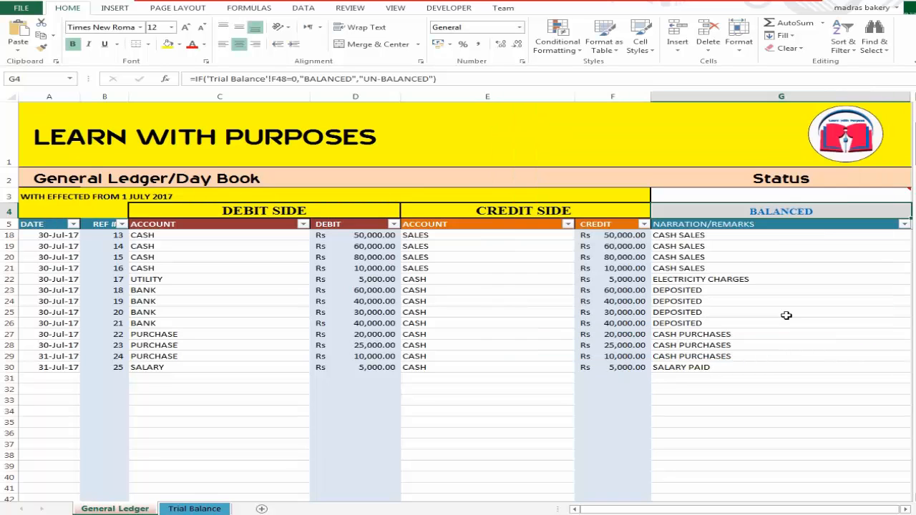
- Clear the credit amount in F30 of the SALARY entry to test the UN-BALANCED format
{"action": "left_click", "coordinate": [617, 334]}
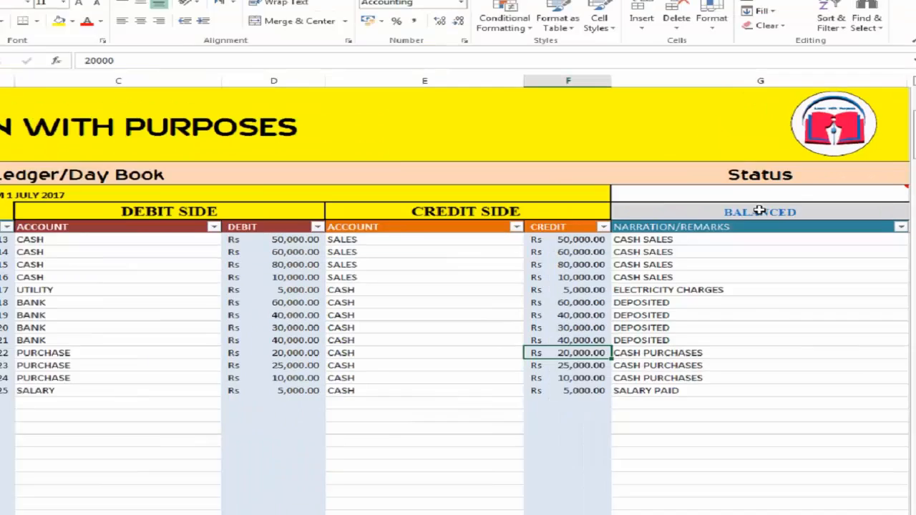
{"action": "key", "text": "Down"}
{"action": "key", "text": "Down"}
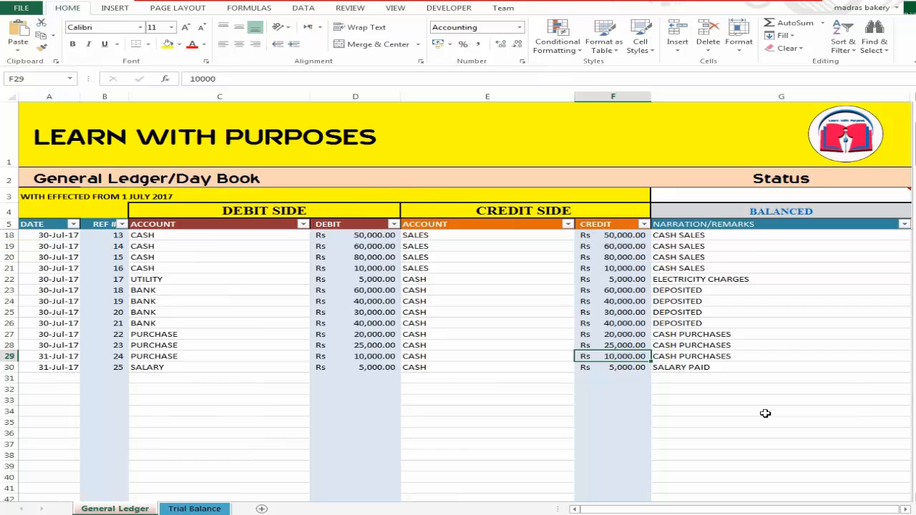
{"action": "key", "text": "Down"}
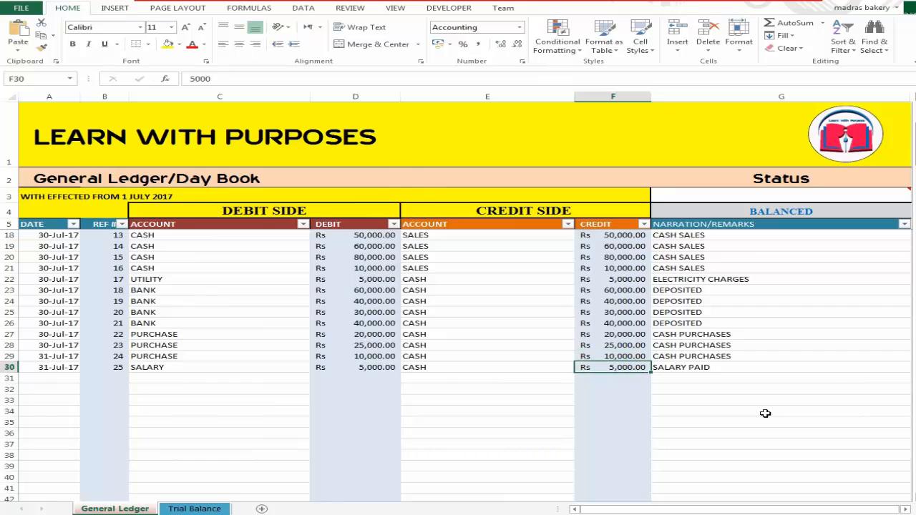
{"action": "key", "text": "Delete"}
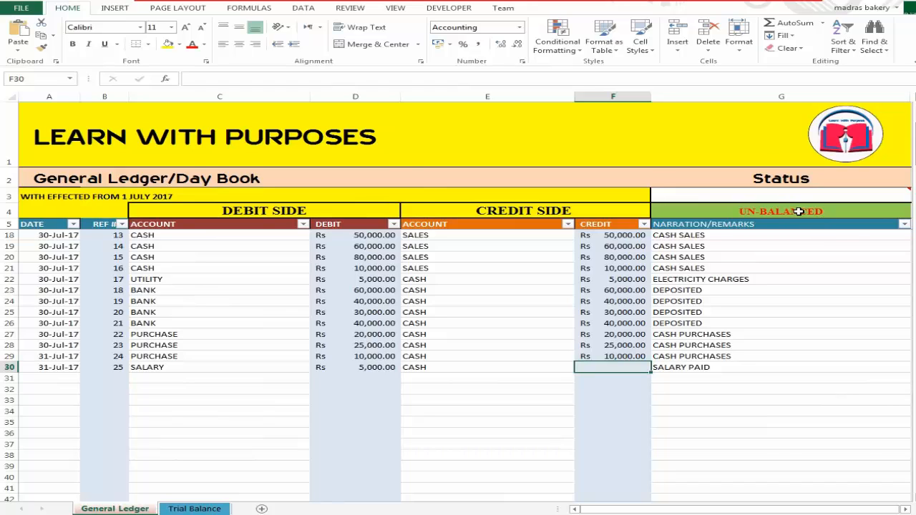
- Enter 5000 as the SALARY entry's credit amount in F30 to test the BALANCED format
{"action": "type", "text": "5000"}
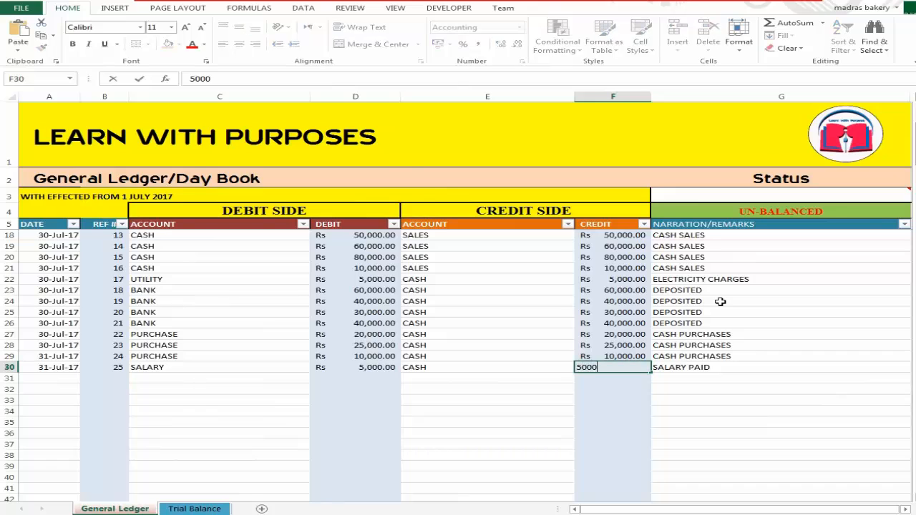
{"action": "key", "text": "Return"}
{"action": "key", "text": "Up"}
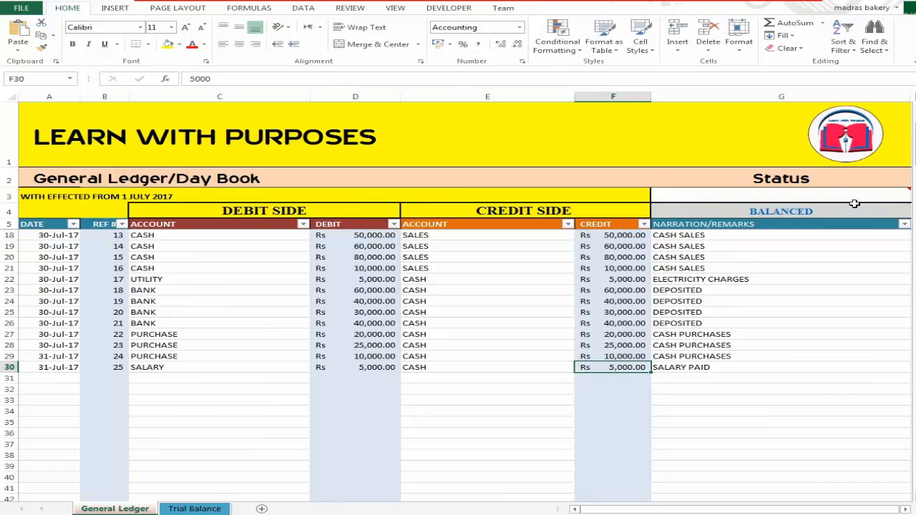
- Overwrite the status cell G4 with the test values 111, 122 and 12 in turn
{"action": "left_click", "coordinate": [827, 216]}
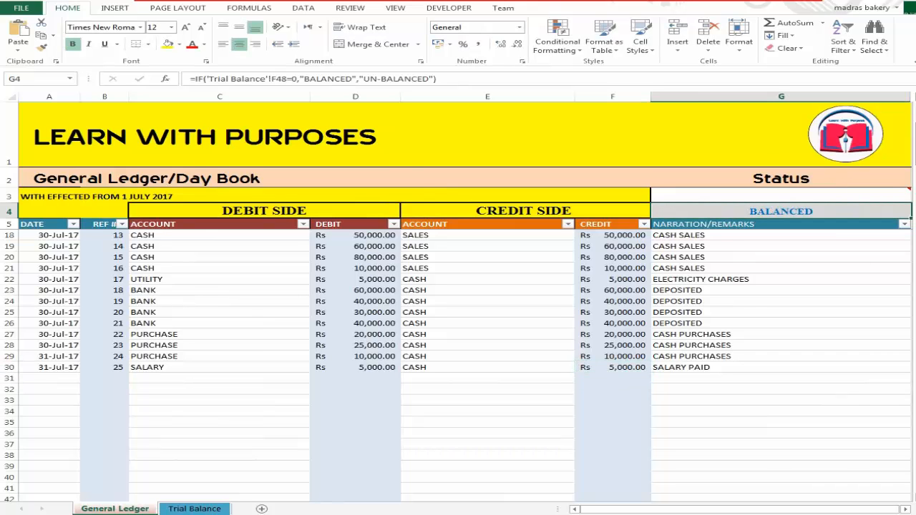
{"action": "key", "text": "Down"}
{"action": "key", "text": "Up"}
{"action": "key", "text": "Down"}
{"action": "key", "text": "Up"}
{"action": "type", "text": "111"}
{"action": "key", "text": "Return"}
{"action": "key", "text": "Up"}
{"action": "key", "text": "Down"}
{"action": "key", "text": "Up"}
{"action": "type", "text": "122"}
{"action": "key", "text": "Return"}
{"action": "key", "text": "Up"}
{"action": "type", "text": "12"}
{"action": "key", "text": "Return"}
- Replace the content of the status cell G4 with a person's name to test text matching neither rule
{"action": "key", "text": "Up"}
{"action": "type", "text": "SAJID"}
{"action": "key", "text": "Return"}
{"action": "key", "text": "Up"}
{"action": "key", "text": "Left"}
{"action": "key", "text": "Right"}
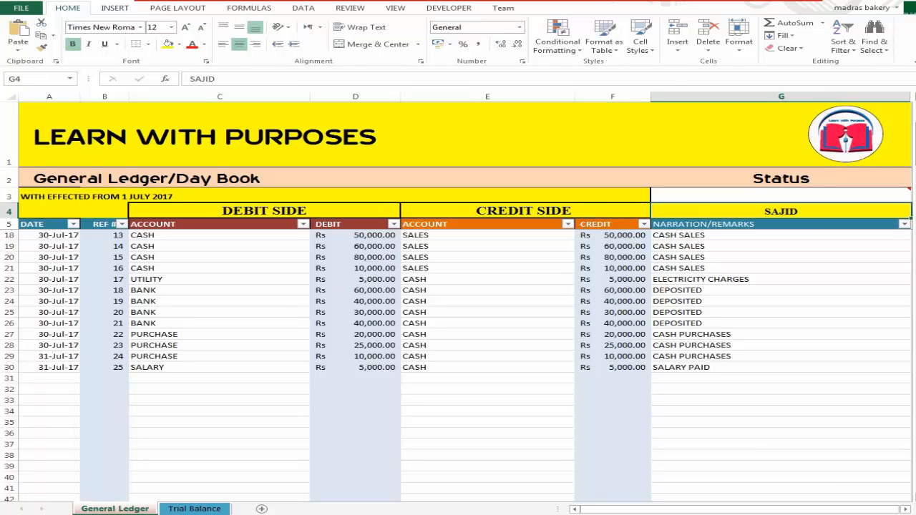
- Undo the test entries in G4 and the last credit amount entry in F30
{"action": "key", "text": "ctrl+z"}
{"action": "key", "text": "ctrl+z"}
{"action": "key", "text": "ctrl+z"}
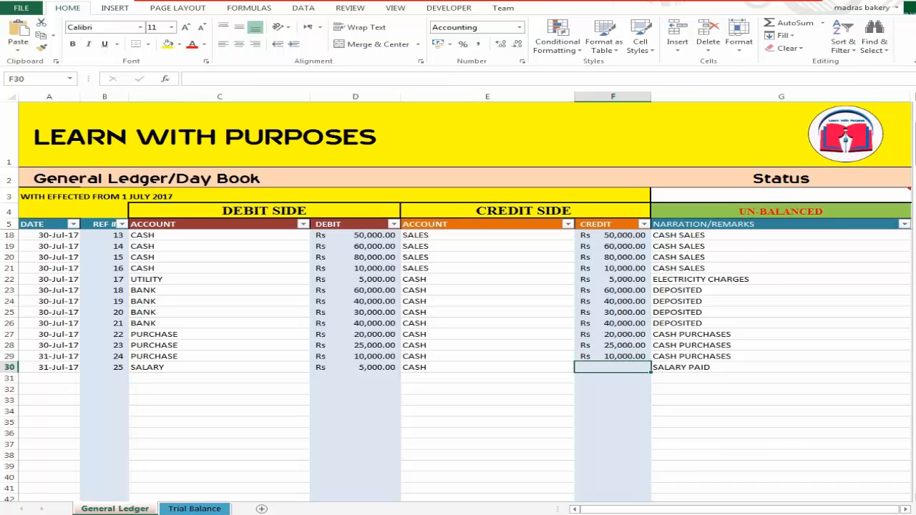
- Enter 5000 as the SALARY entry's credit amount in F30 and select the status cell G4
{"action": "type", "text": "5000"}
{"action": "key", "text": "ctrl+Return"}
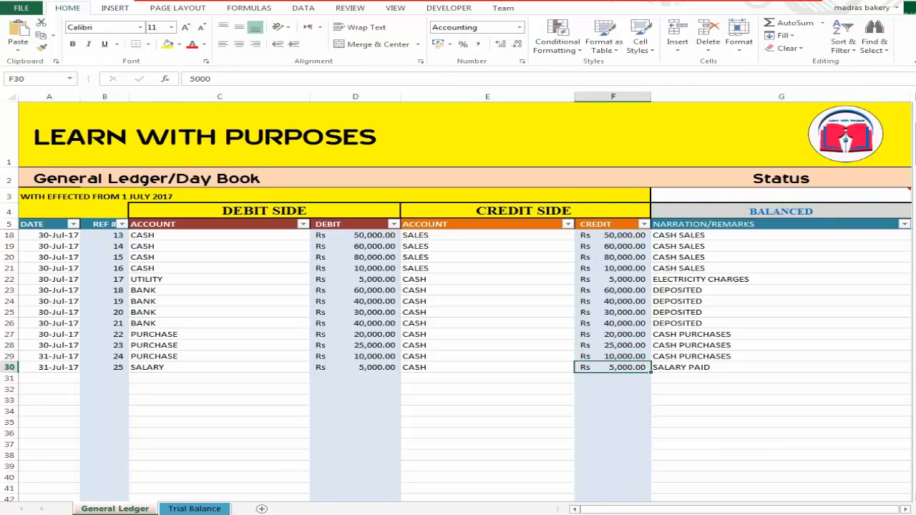
{"action": "left_click", "coordinate": [744, 211]}
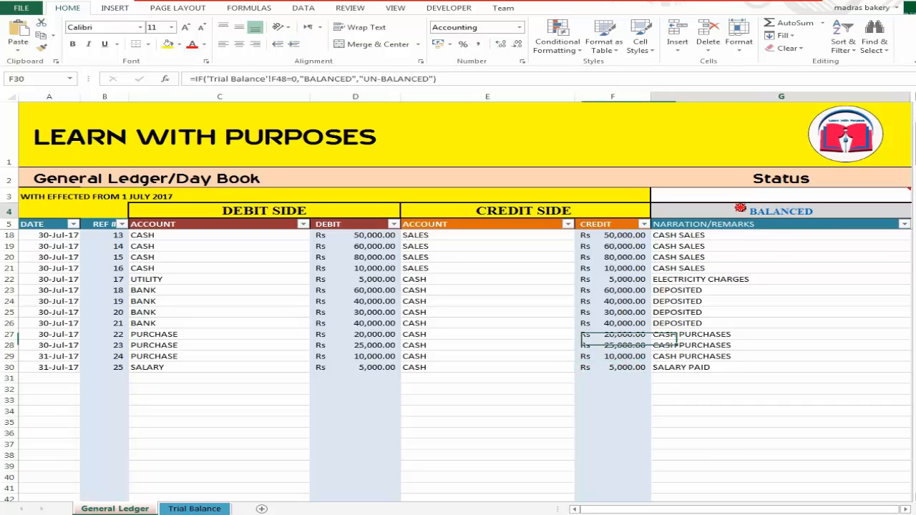